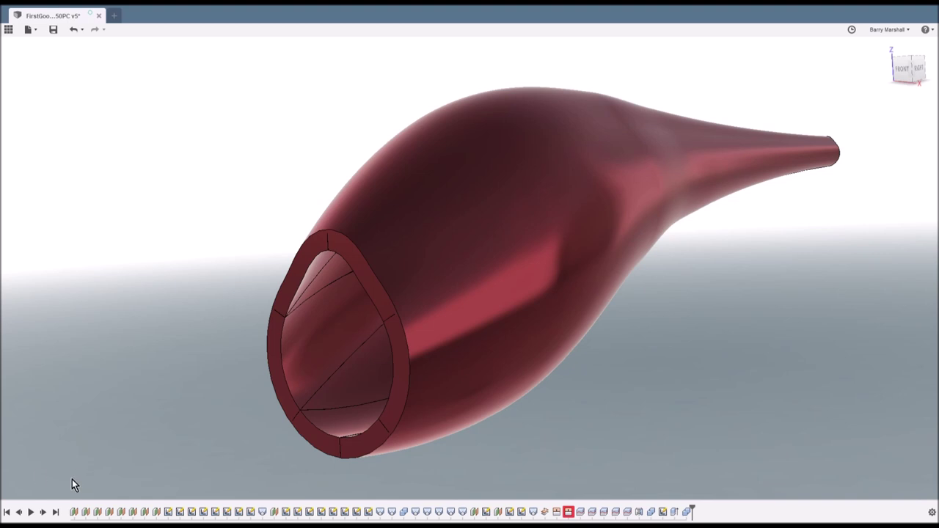
Step: Roll the design history back to the start and replay its first few features
left_click(7, 514)
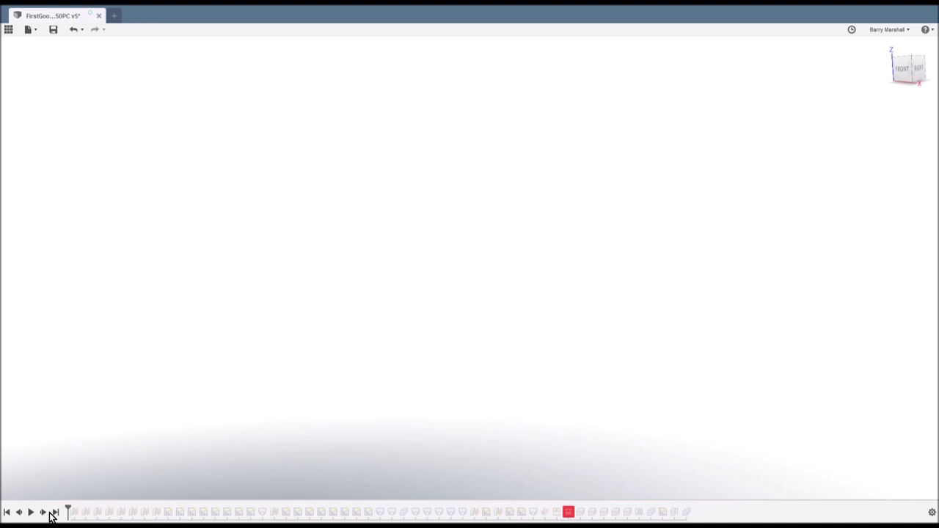
left_click(43, 514)
left_click(43, 514)
left_click(44, 513)
scroll(62, 228, "down", 3)
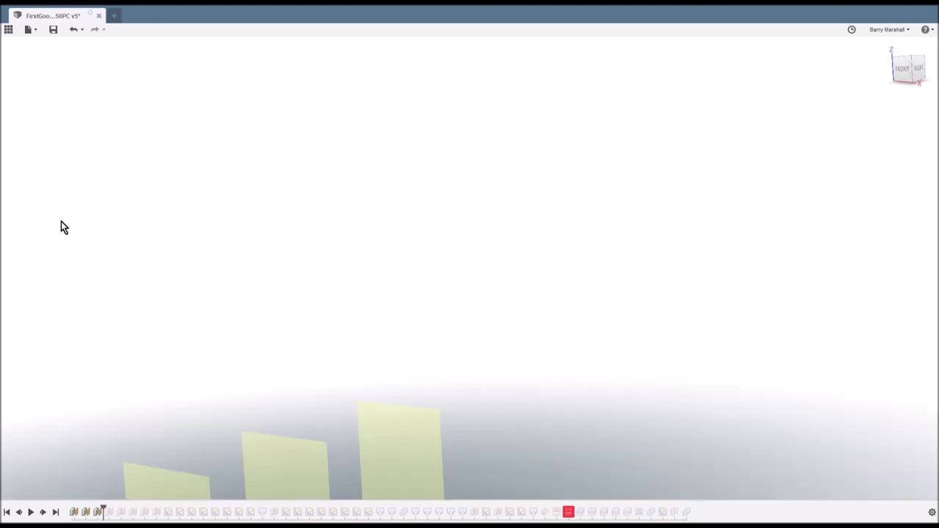
scroll(110, 302, "down", 5)
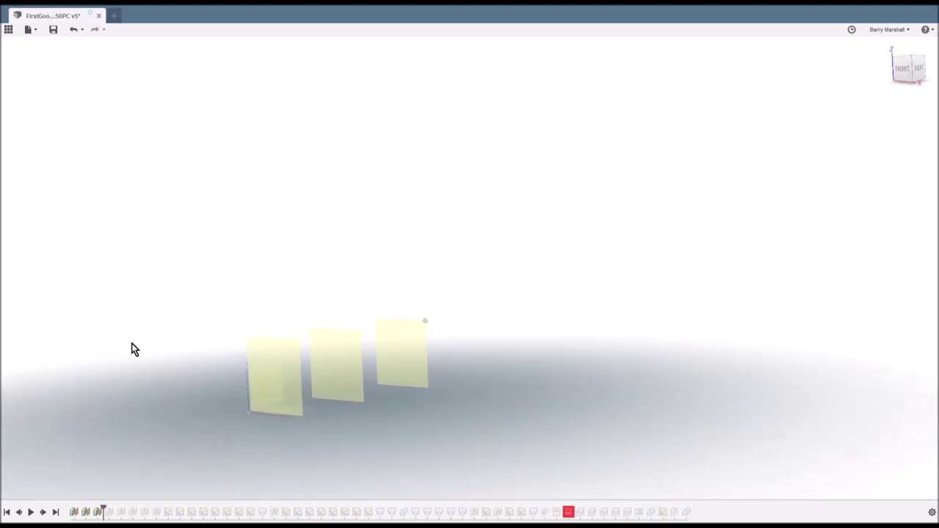
scroll(135, 384, "up", 1)
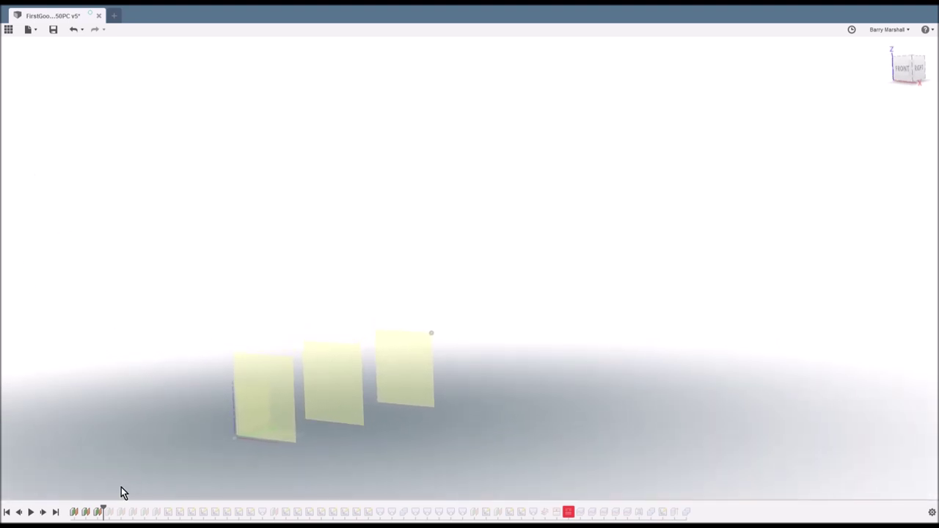
Step: Replay the remaining offset construction planes toward the tail and the first cross-section sketch
left_click(44, 512)
left_click(44, 513)
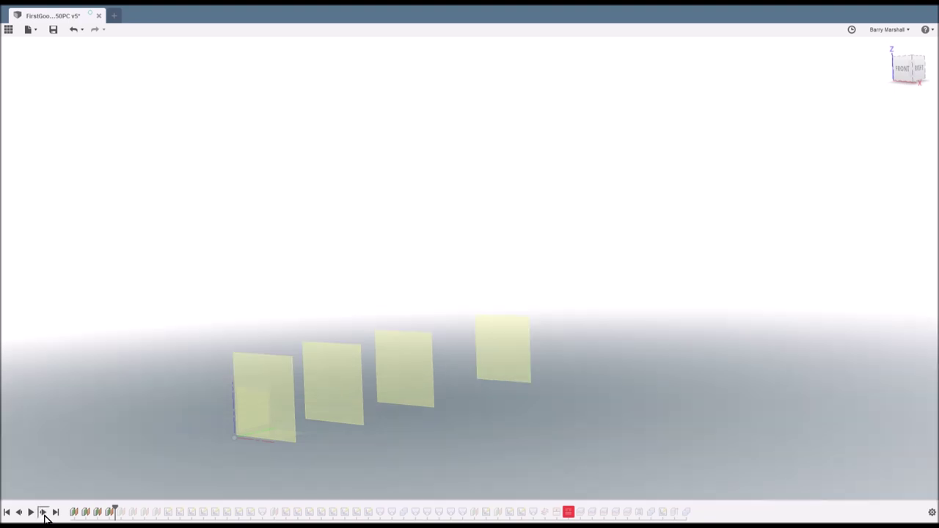
left_click(44, 512)
left_click(44, 513)
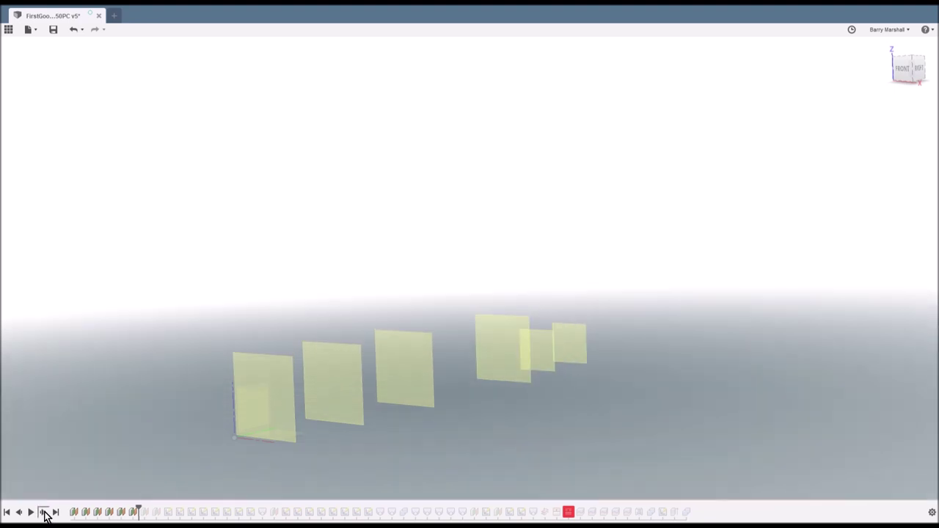
left_click(44, 513)
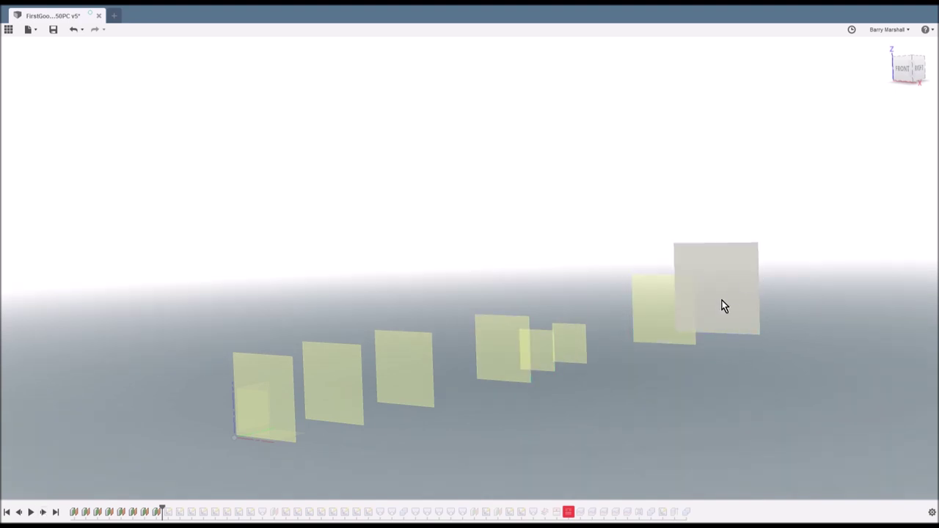
left_click(43, 513)
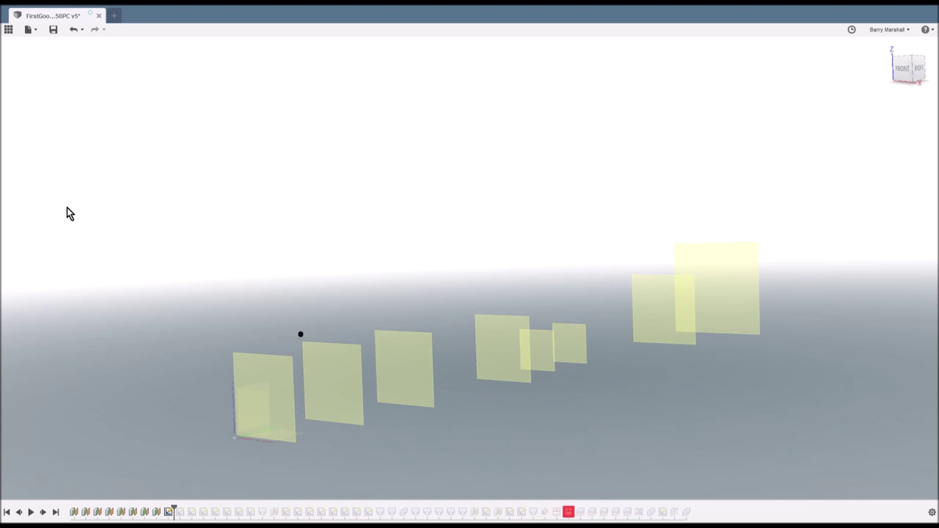
Step: Replay each egg-shaped profile sketch in turn, from the large front profiles to the tiny tail ones
left_click(44, 513)
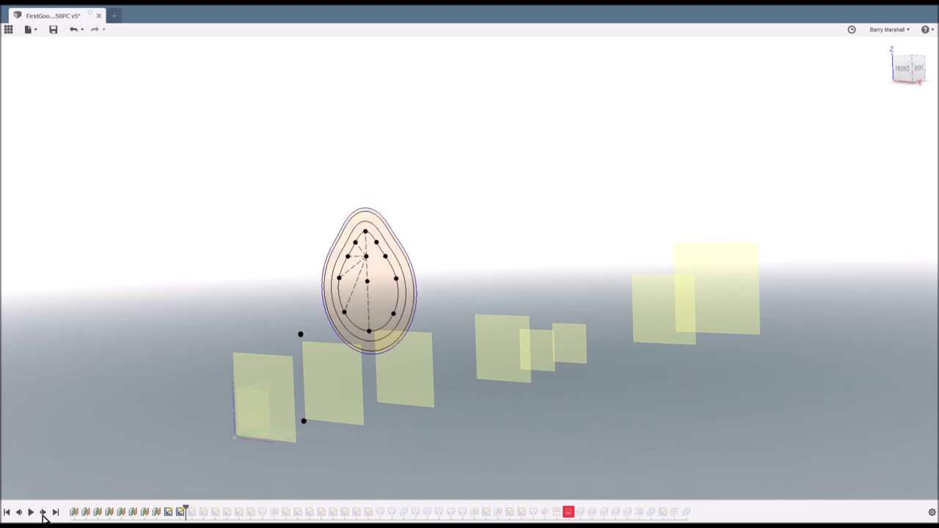
left_click(42, 514)
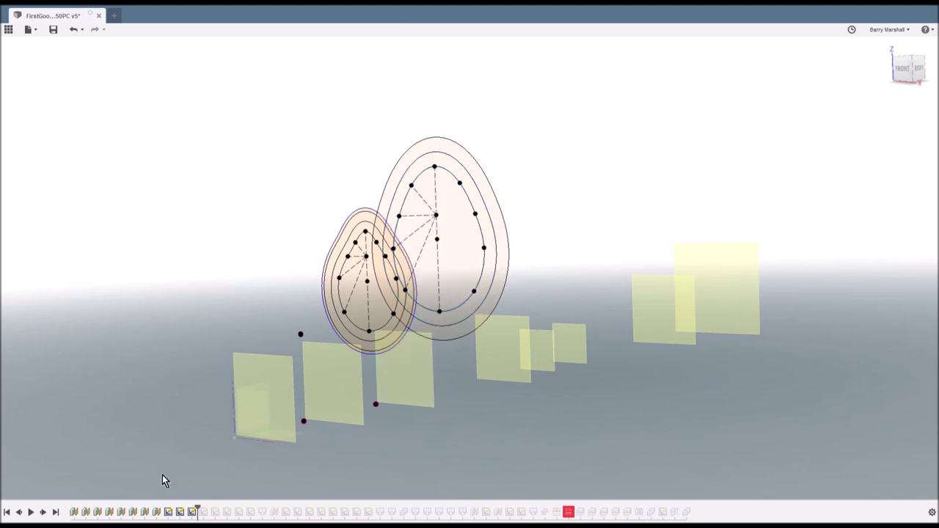
left_click(43, 513)
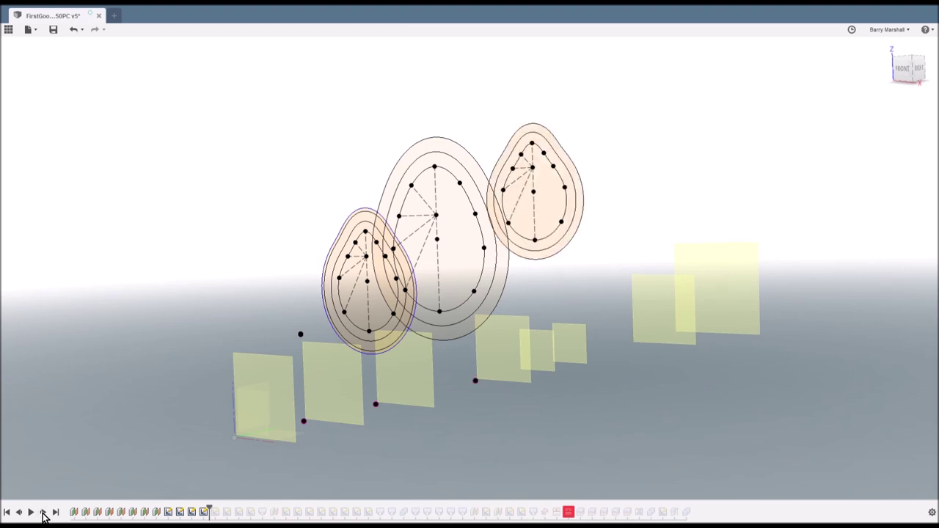
left_click(44, 514)
left_click(44, 514)
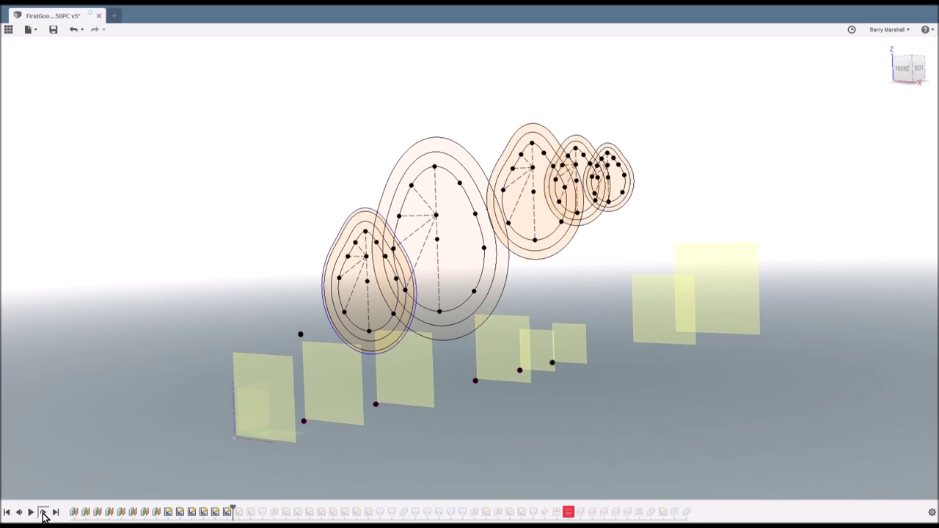
left_click(43, 514)
left_click(44, 514)
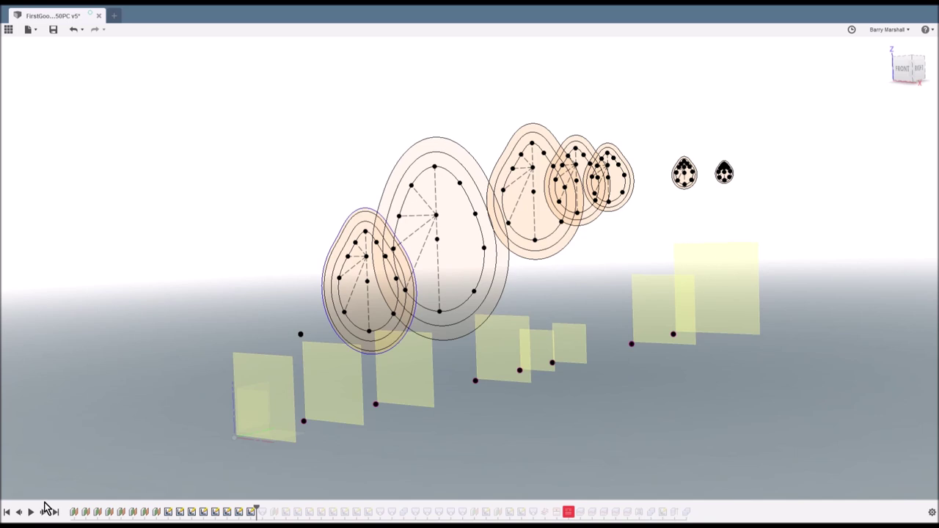
Step: Select the large middle profile, then advance the history until the front profile's radiating-line sketch appears
left_click(484, 301)
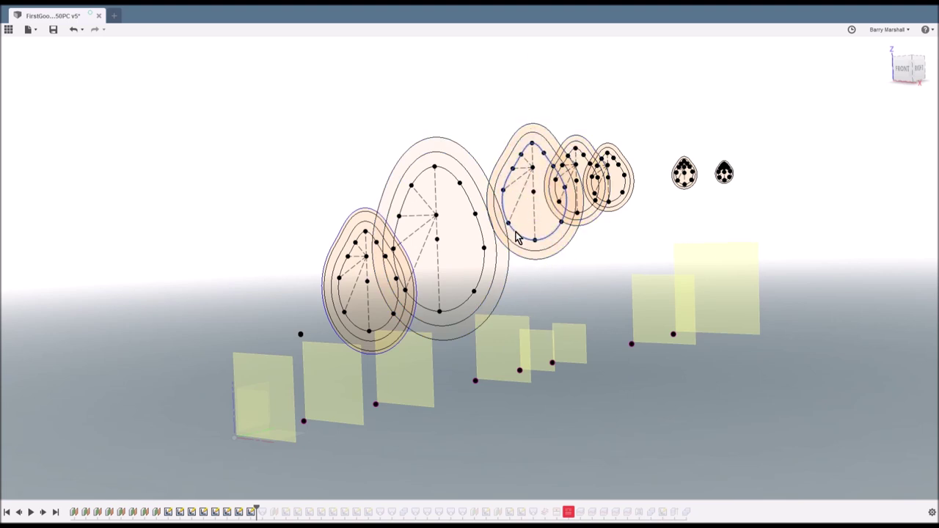
left_click(43, 513)
left_click(42, 512)
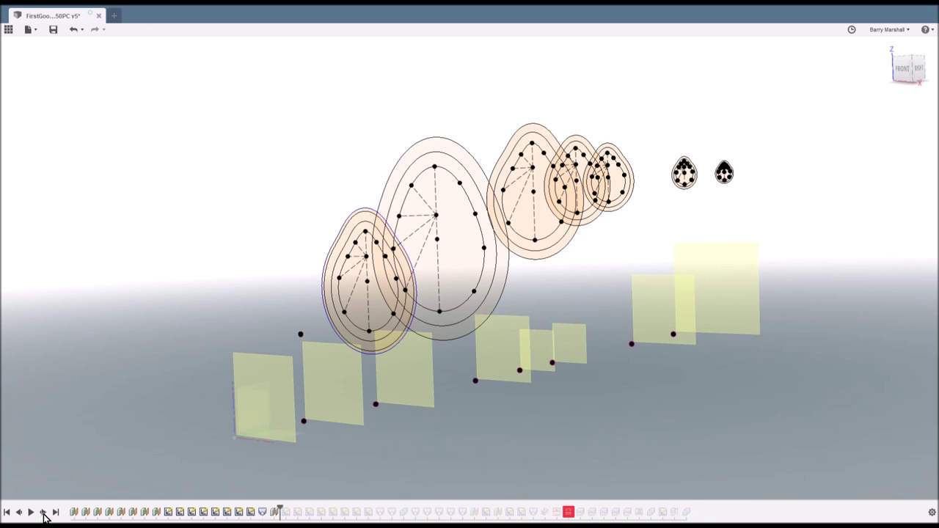
left_click(42, 513)
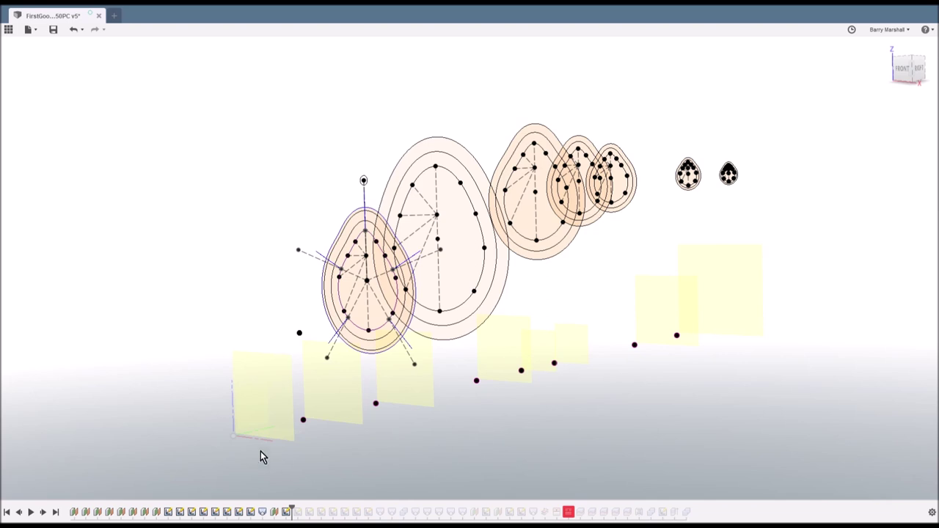
Step: Replay construction lines on the middle through fifth profiles, then the rail curves joining them
left_click(43, 513)
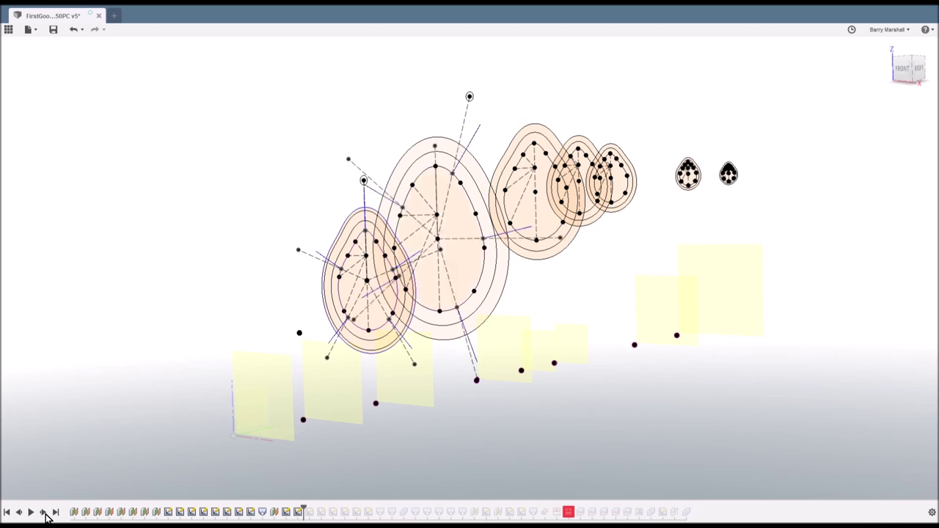
left_click(44, 513)
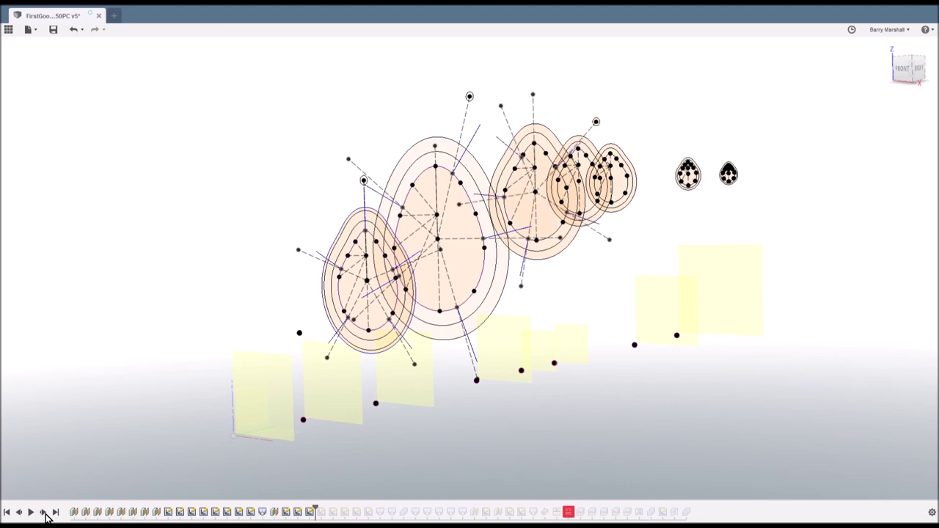
left_click(43, 513)
left_click(44, 513)
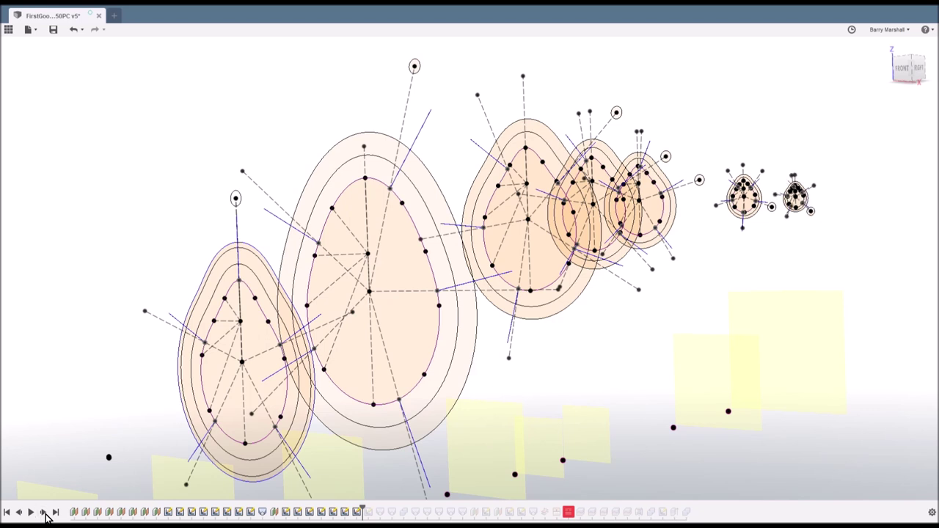
left_click(45, 516)
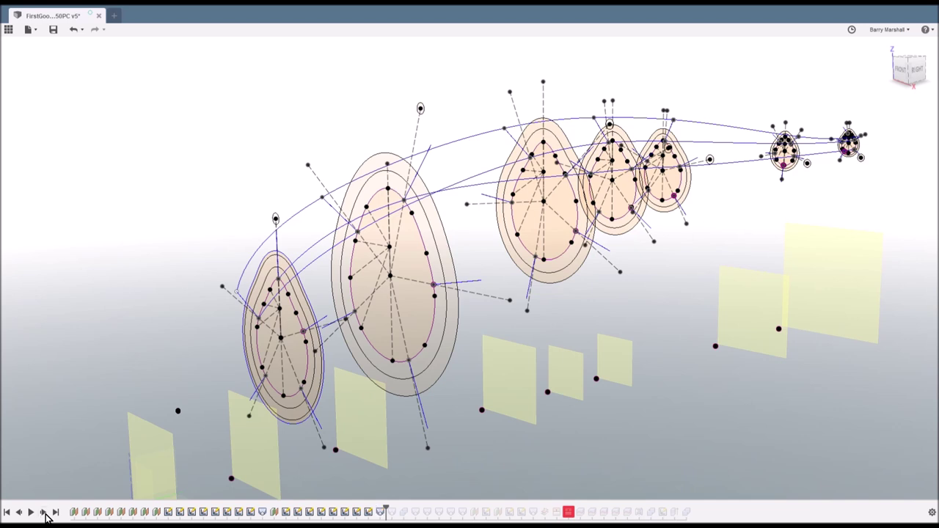
left_click(44, 514)
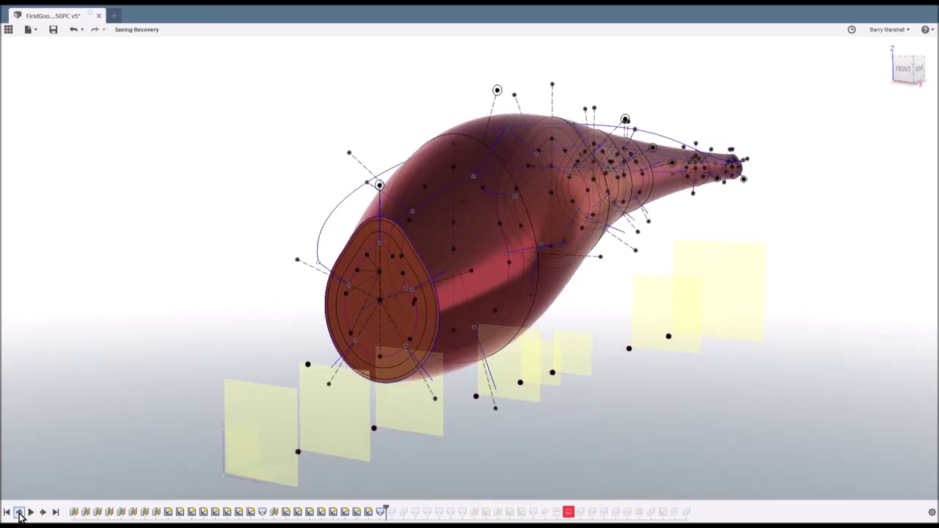
left_click(19, 513)
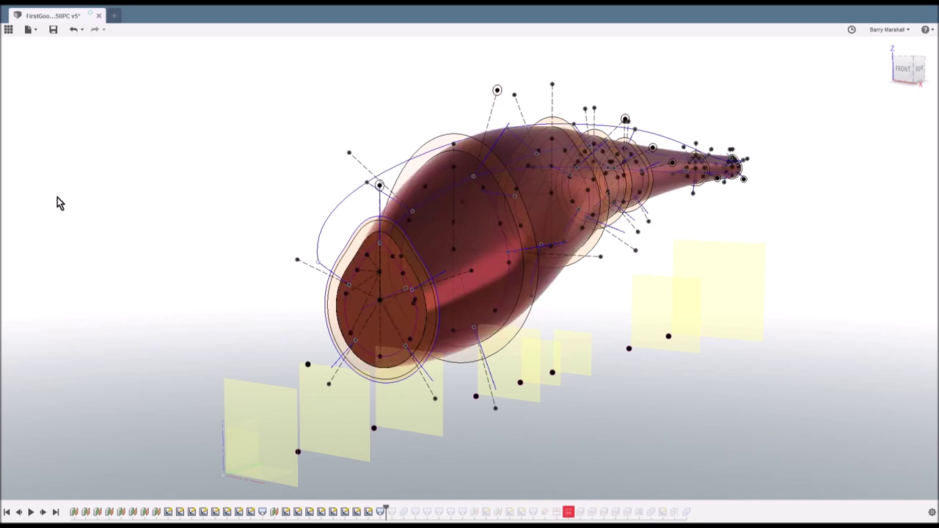
Step: Replay the loft-smoothing feature, view the front opening, then replay the band along the top
left_click(44, 514)
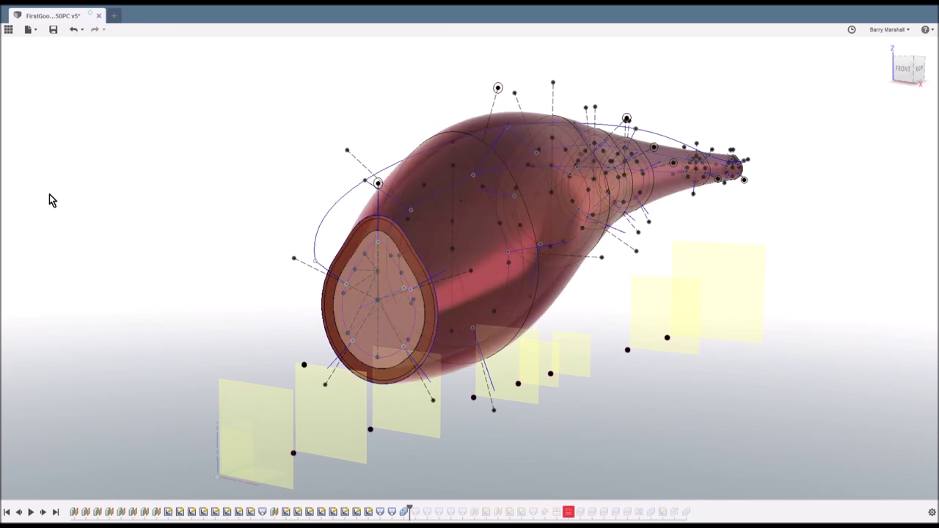
middle_click_drag(49, 201, 193, 262, "shift")
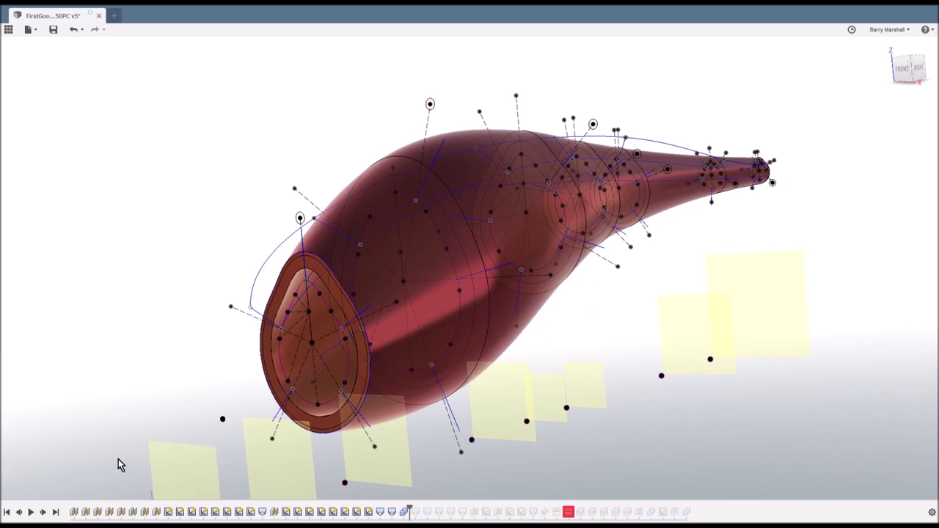
left_click(43, 514)
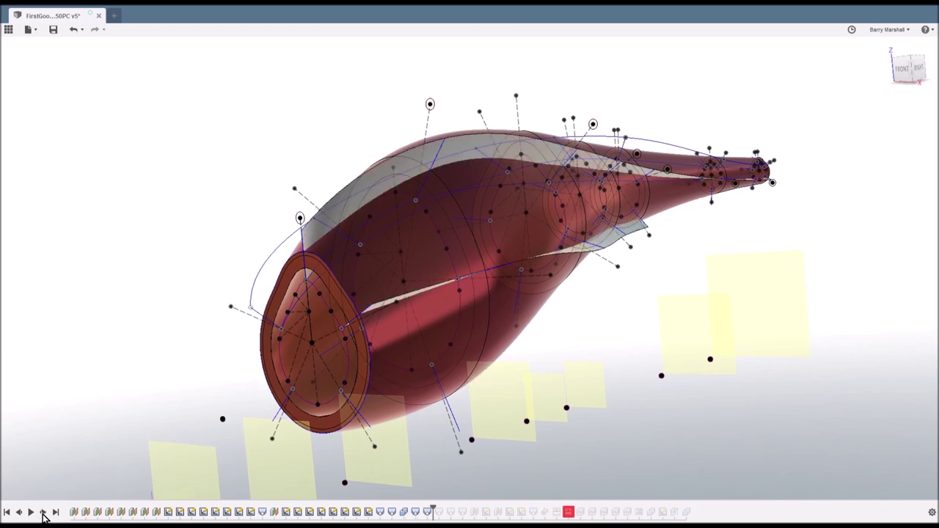
Step: Replay the underside band and the next tail feature, then select the top face loop
left_click(43, 513)
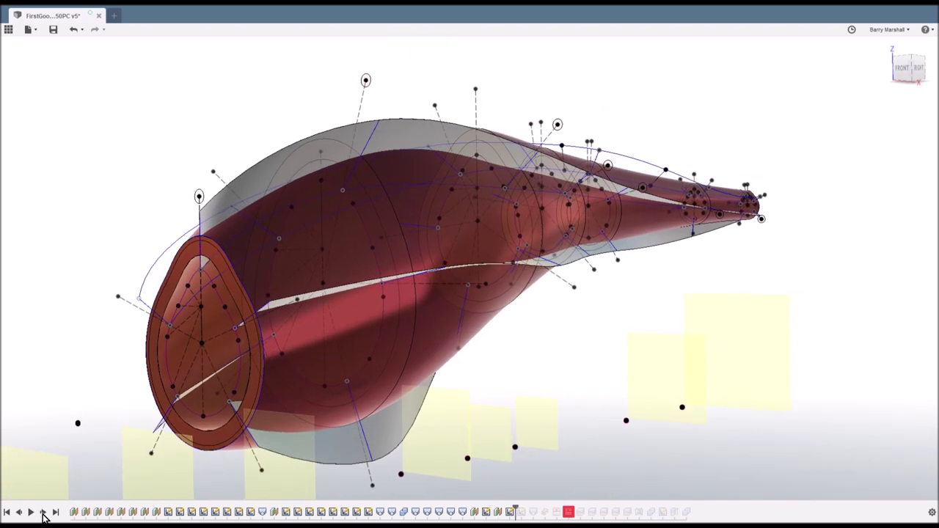
left_click(43, 512)
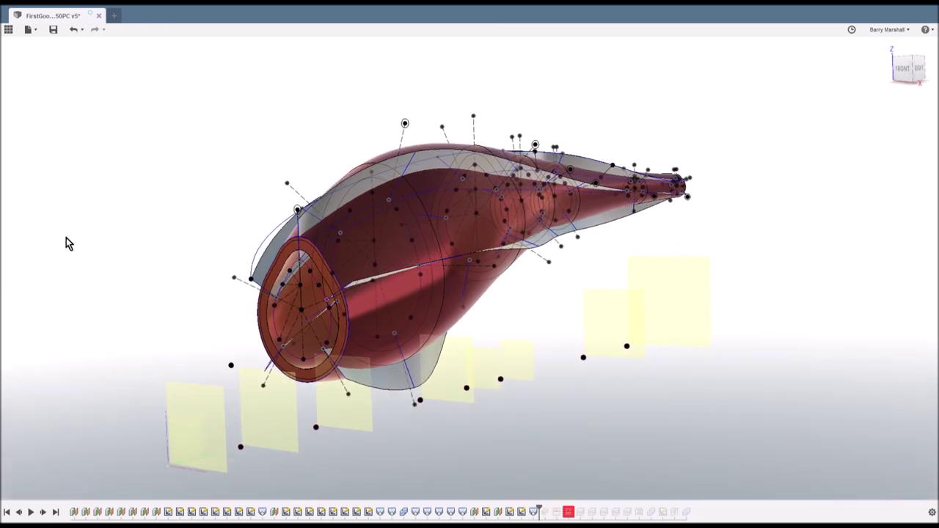
double_click(266, 260)
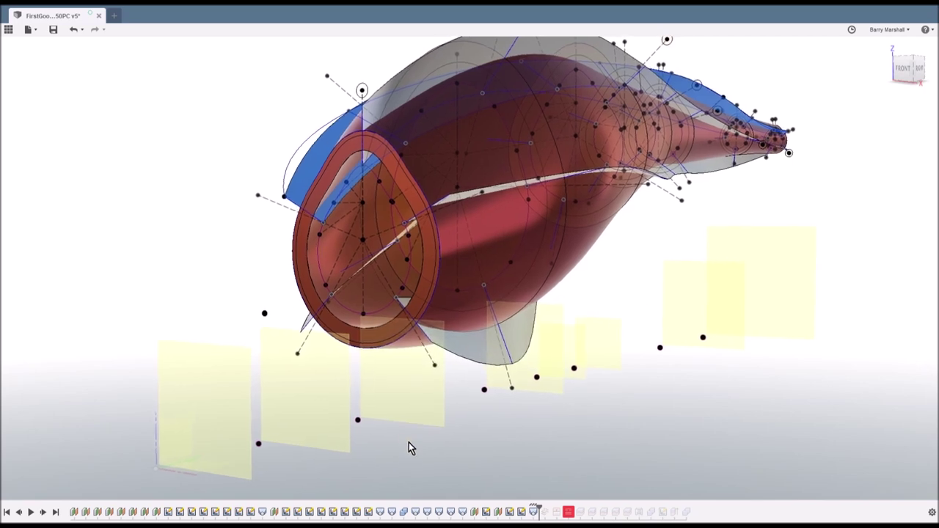
Step: Replay the outer top skin, lower fin removal, slit closure and patch removal, then view the opening
left_click(44, 515)
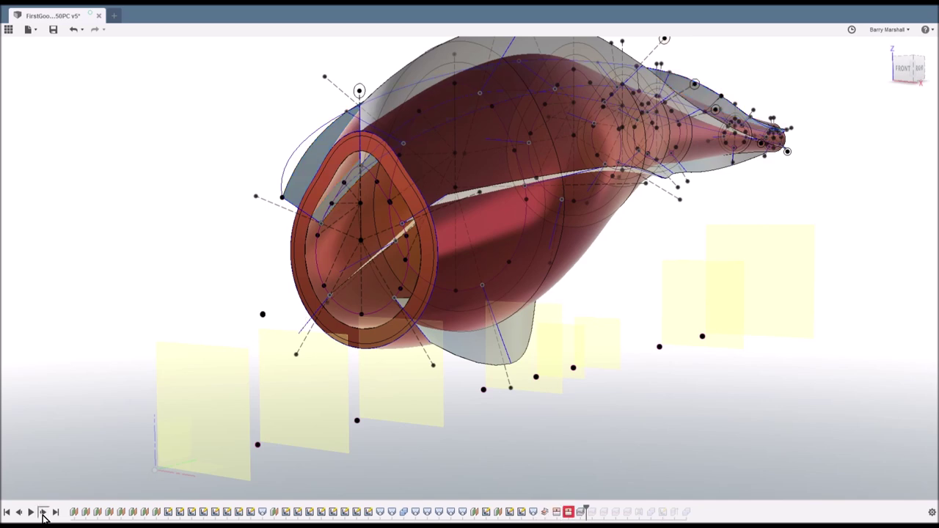
left_click(43, 514)
left_click(43, 513)
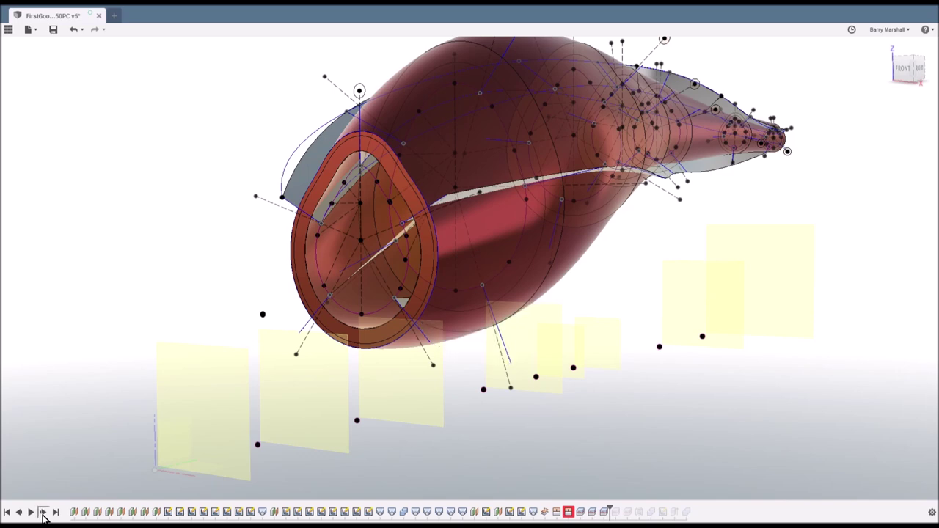
left_click(44, 513)
left_click(44, 513)
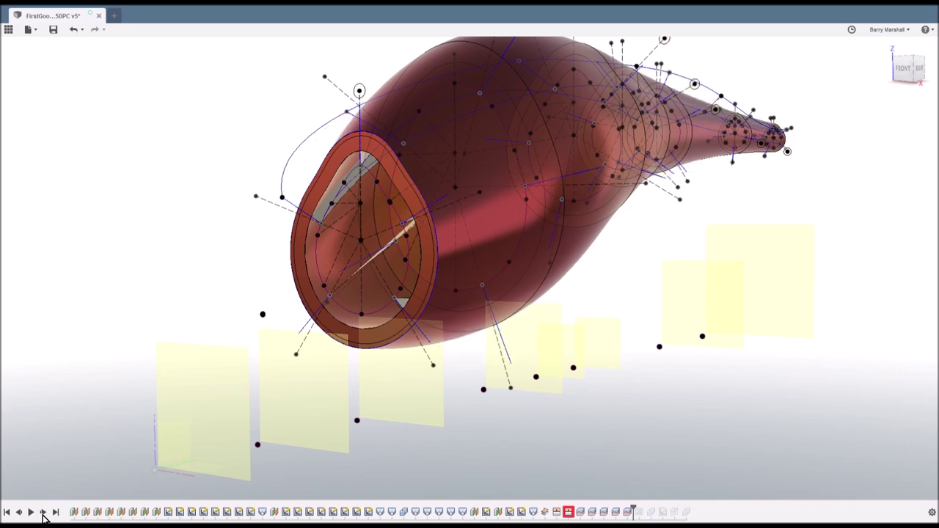
mouse_move(169, 441)
middle_mouse_down("shift")
mouse_move(233, 392)
mouse_move(497, 347)
mouse_move(488, 235)
mouse_move(479, 256)
mouse_move(503, 168)
mouse_move(525, 163)
mouse_move(528, 196)
mouse_move(545, 186)
mouse_move(552, 150)
mouse_move(533, 186)
mouse_move(459, 232)
mouse_move(563, 243)
mouse_move(473, 325)
mouse_move(471, 345)
mouse_move(506, 352)
mouse_move(517, 370)
mouse_move(623, 426)
mouse_move(514, 418)
mouse_move(430, 383)
mouse_move(223, 406)
middle_mouse_up("shift")
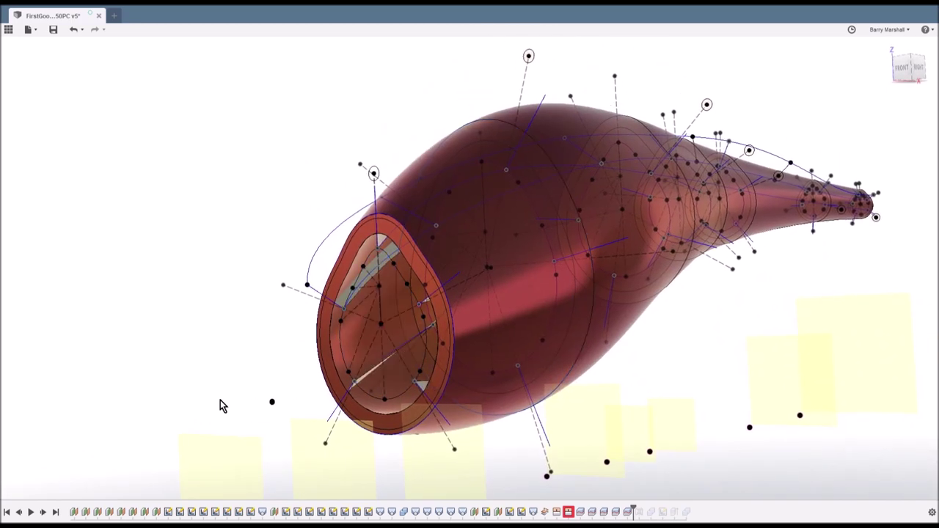
Step: Replay the internal spiral cut surfaces and orbit to inspect them inside the opening
left_click(44, 513)
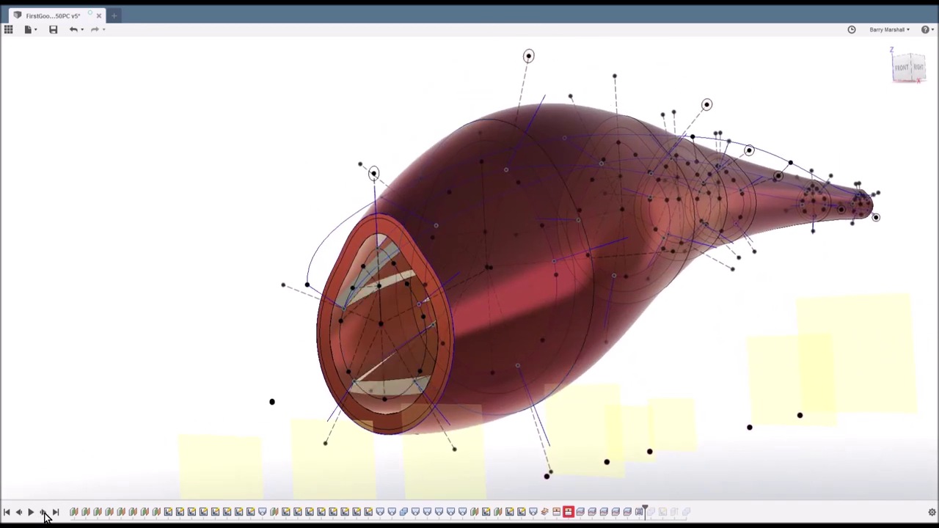
middle_click_drag(279, 477, 446, 290, "shift")
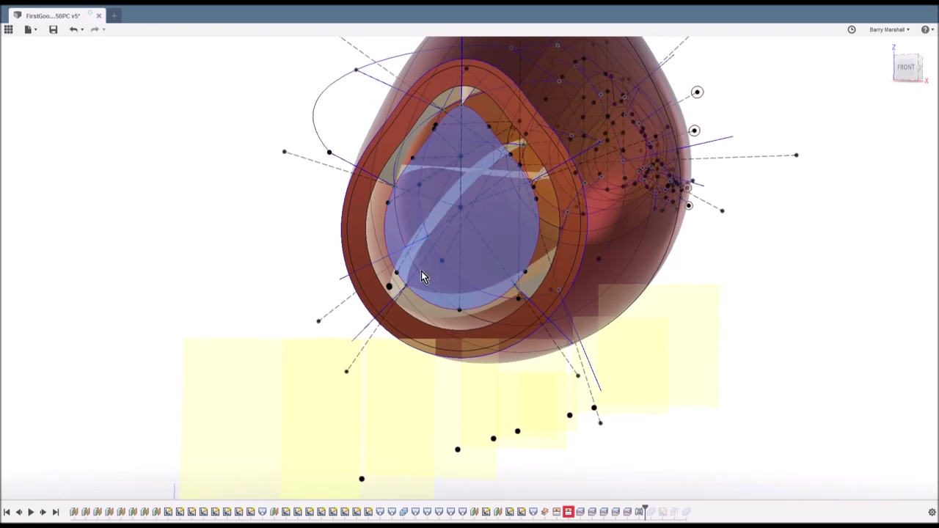
middle_click_drag(319, 356, 220, 305, "shift")
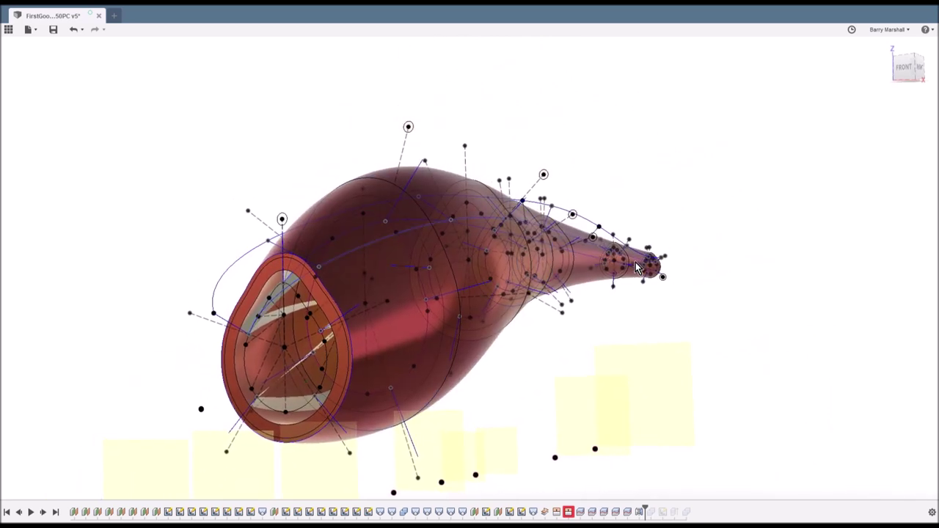
middle_click_drag(635, 262, 638, 296, "shift")
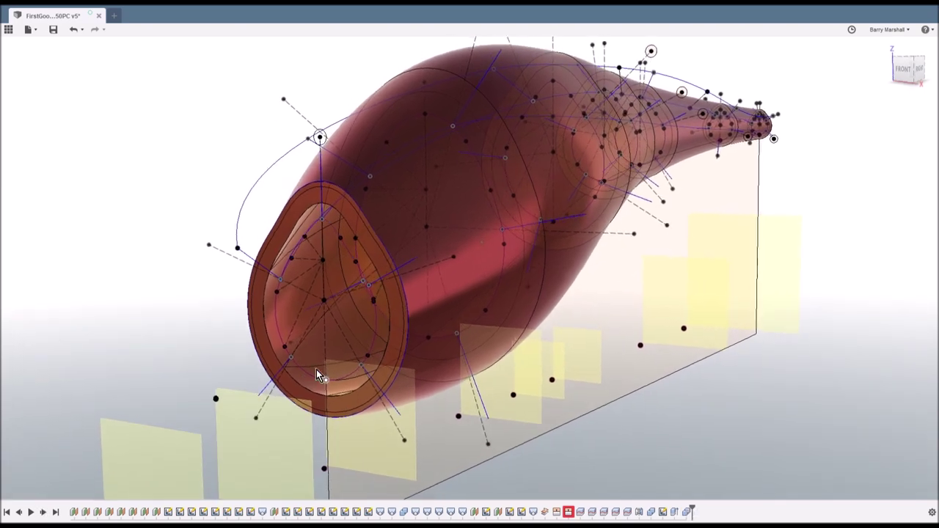
Step: Select the inner face capping the fuselage's front rim
left_click(317, 369)
Step: Delete the inner rim face to open the mouth and inspect it from the front and side
key("Delete")
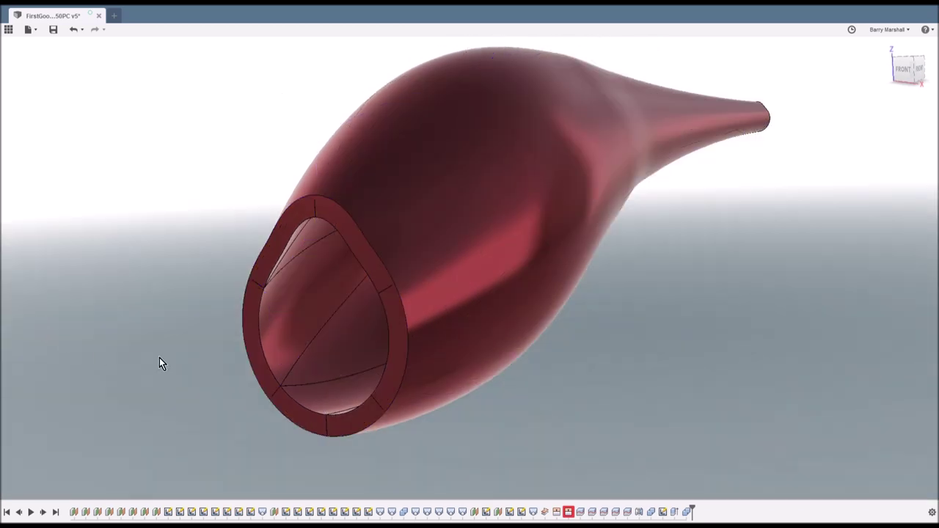
middle_click_drag(161, 361, 628, 188, "shift")
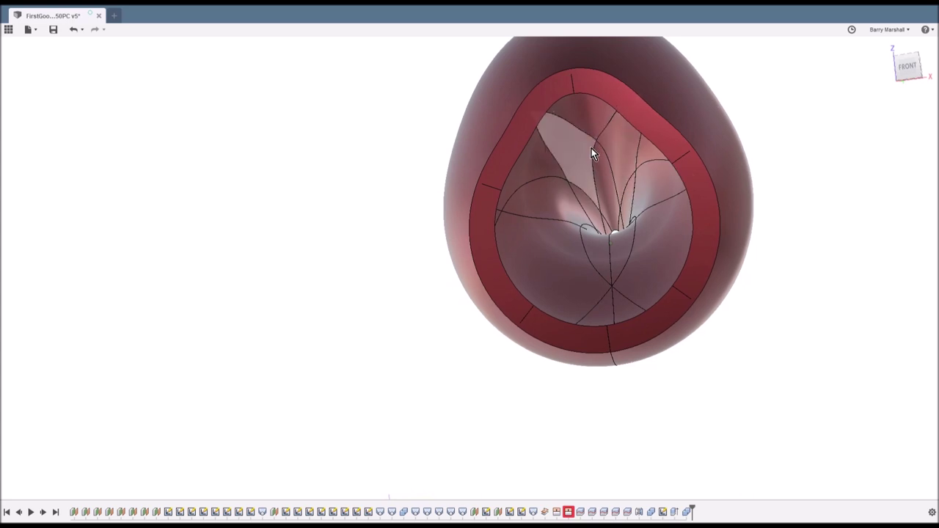
middle_click_drag(622, 227, 681, 277, "shift")
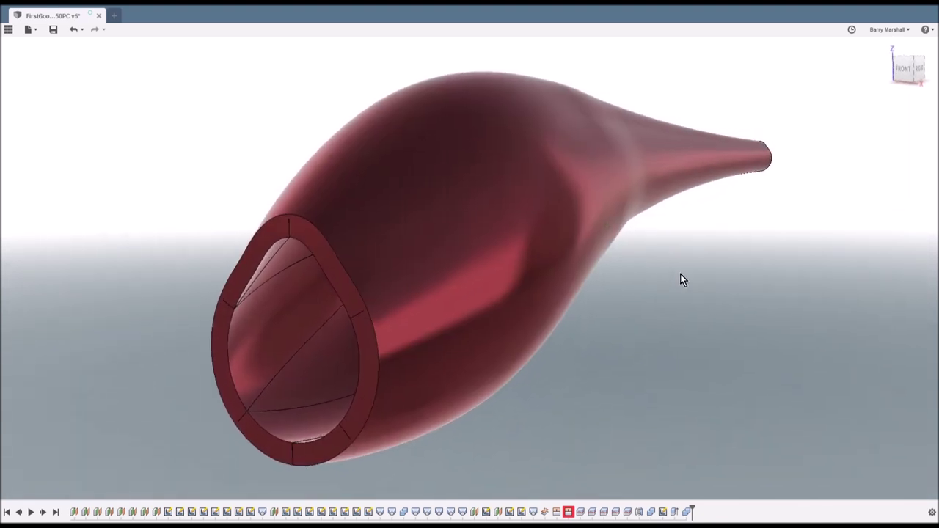